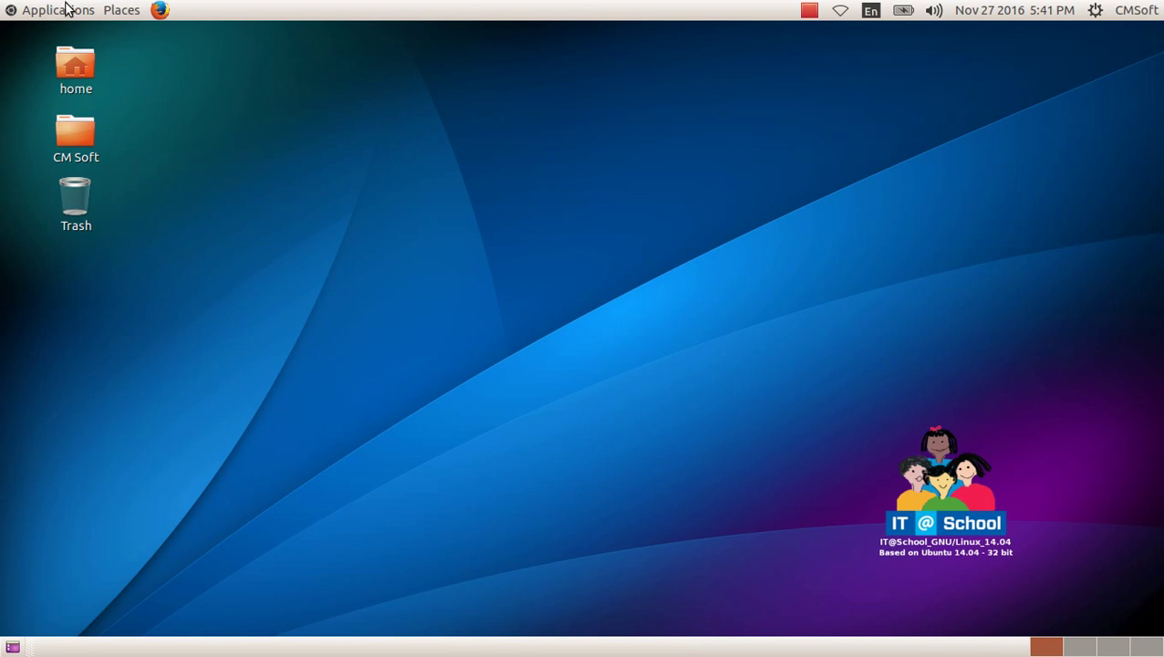
Open the Library.odb database from the DBMS folder inside Students_Works_10 in the home folder
double_click(80, 69)
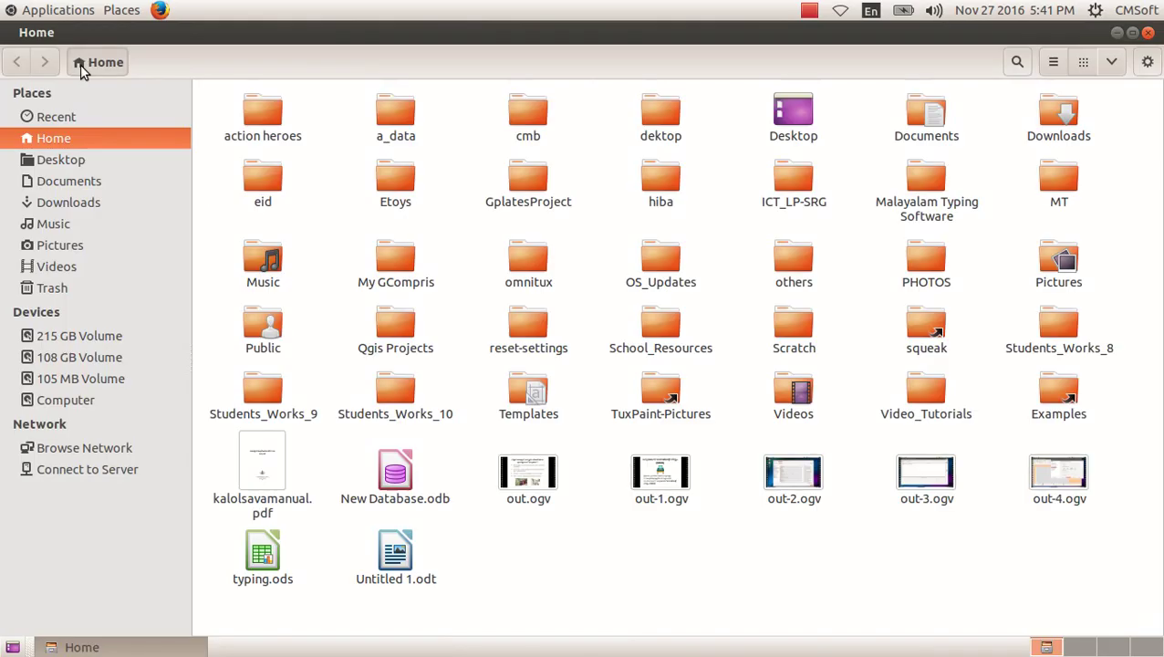
double_click(381, 383)
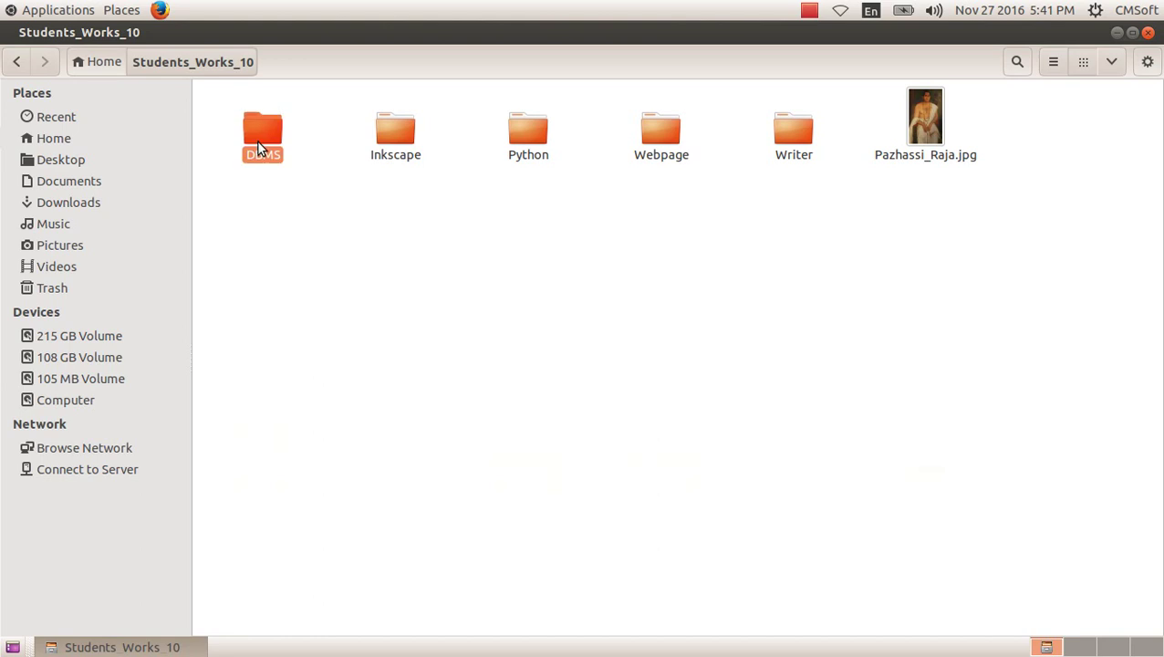
double_click(259, 139)
click(263, 130)
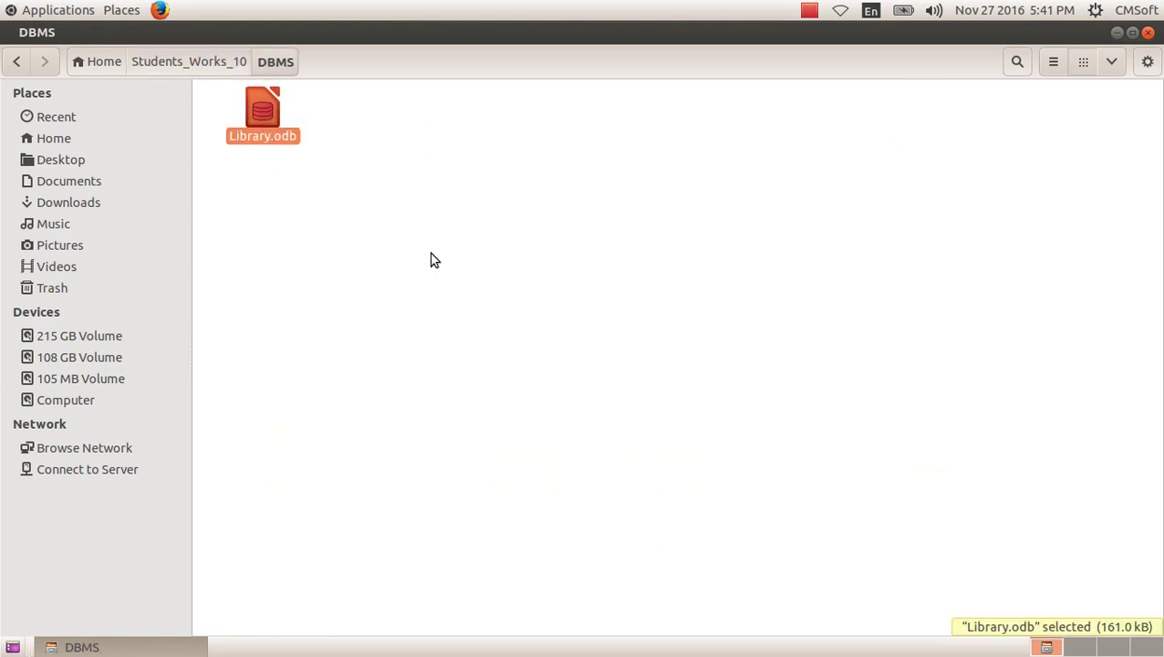
key(Return)
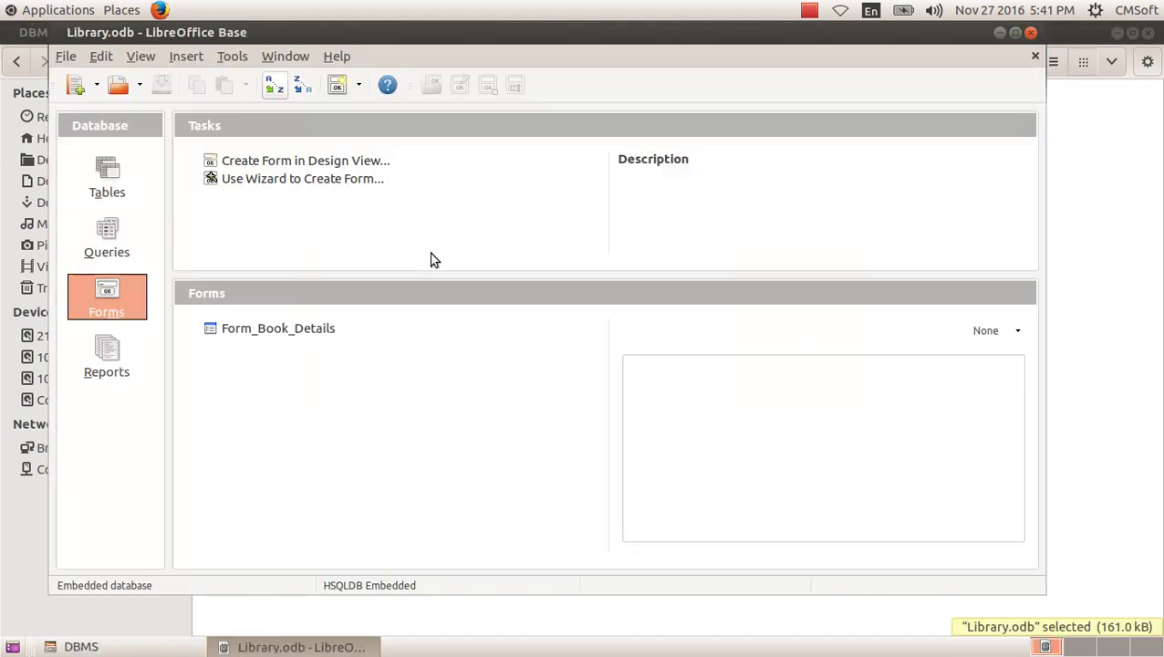
Start a new query with the Query Wizard, using Table_Book_Details as its source table
click(119, 242)
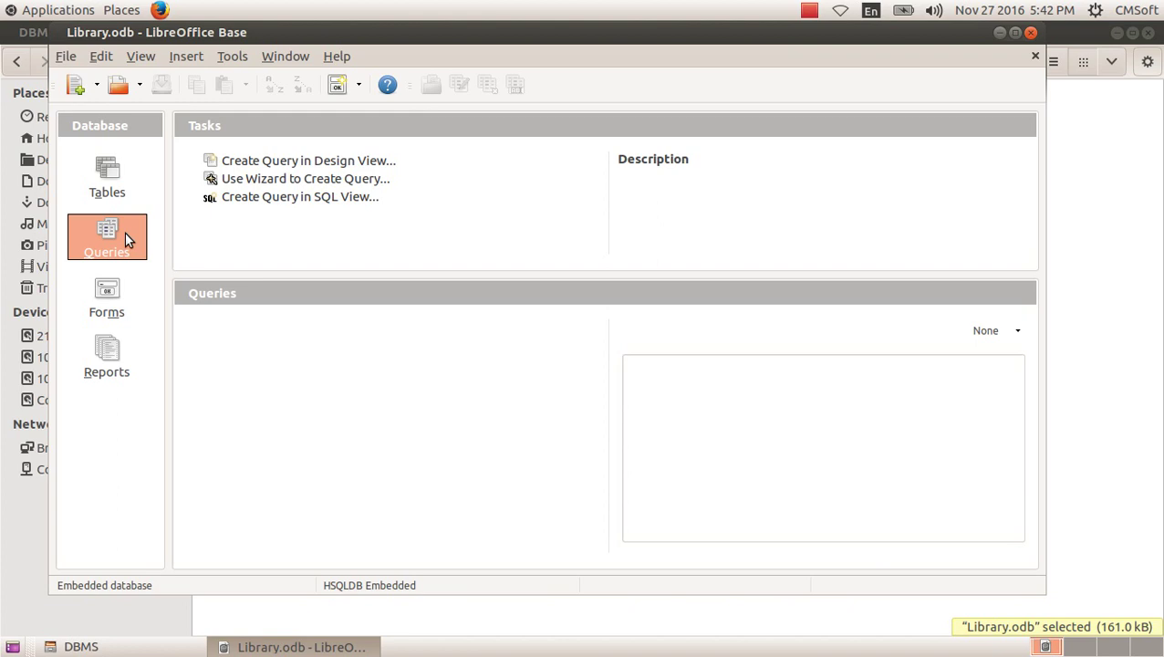
click(117, 234)
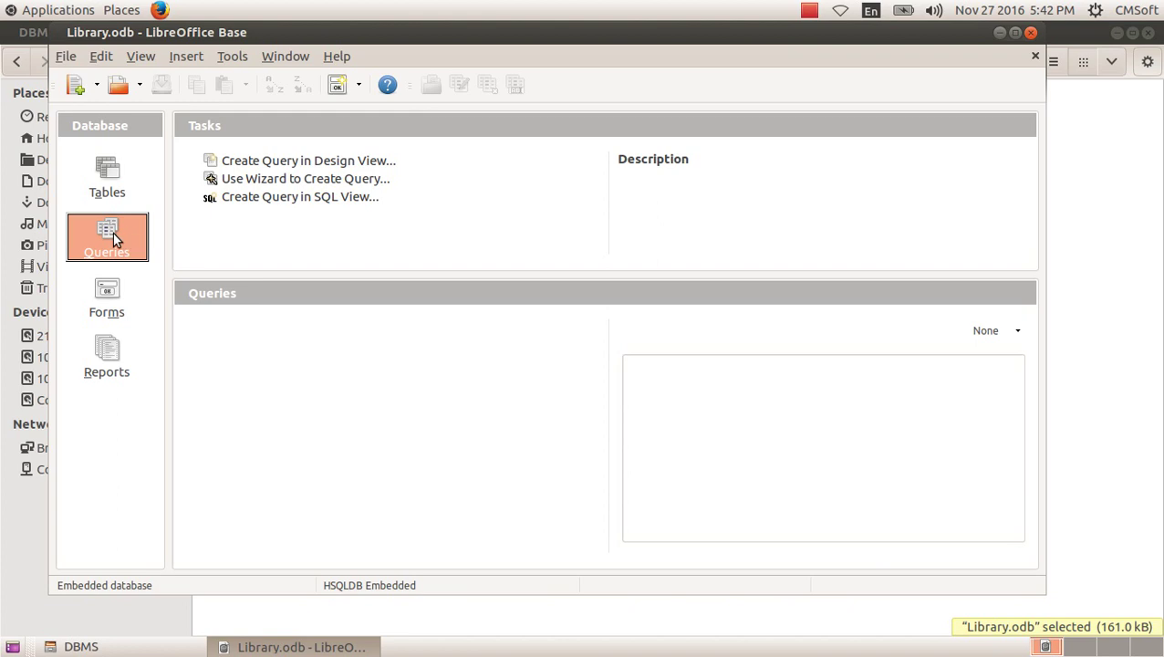
click(269, 179)
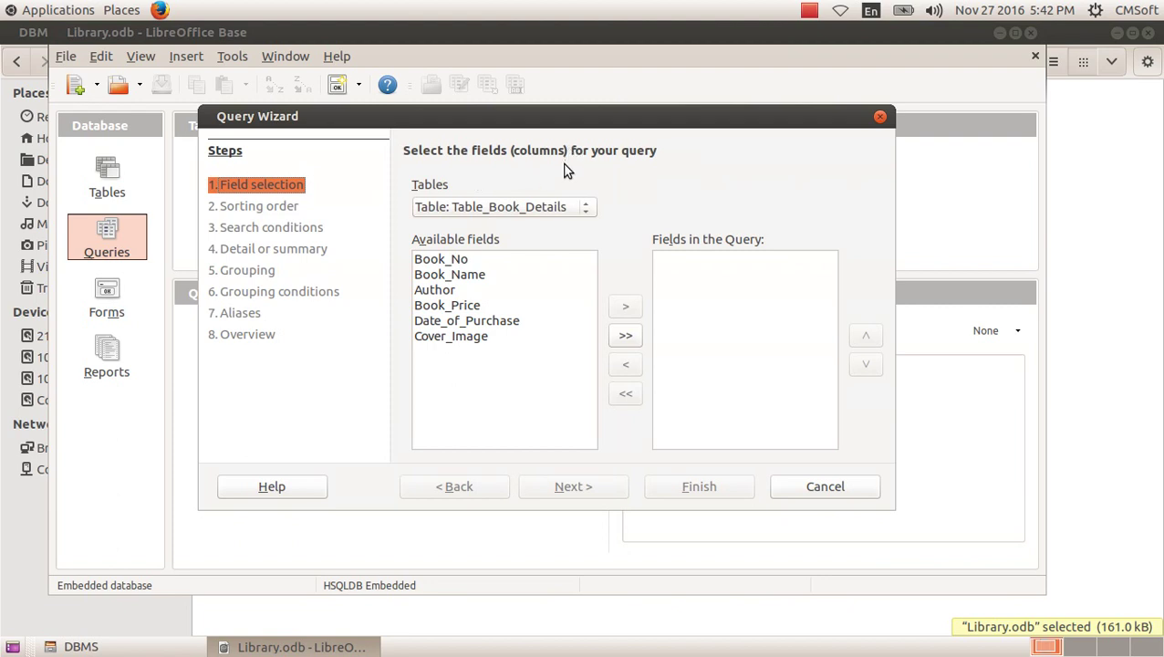
click(585, 209)
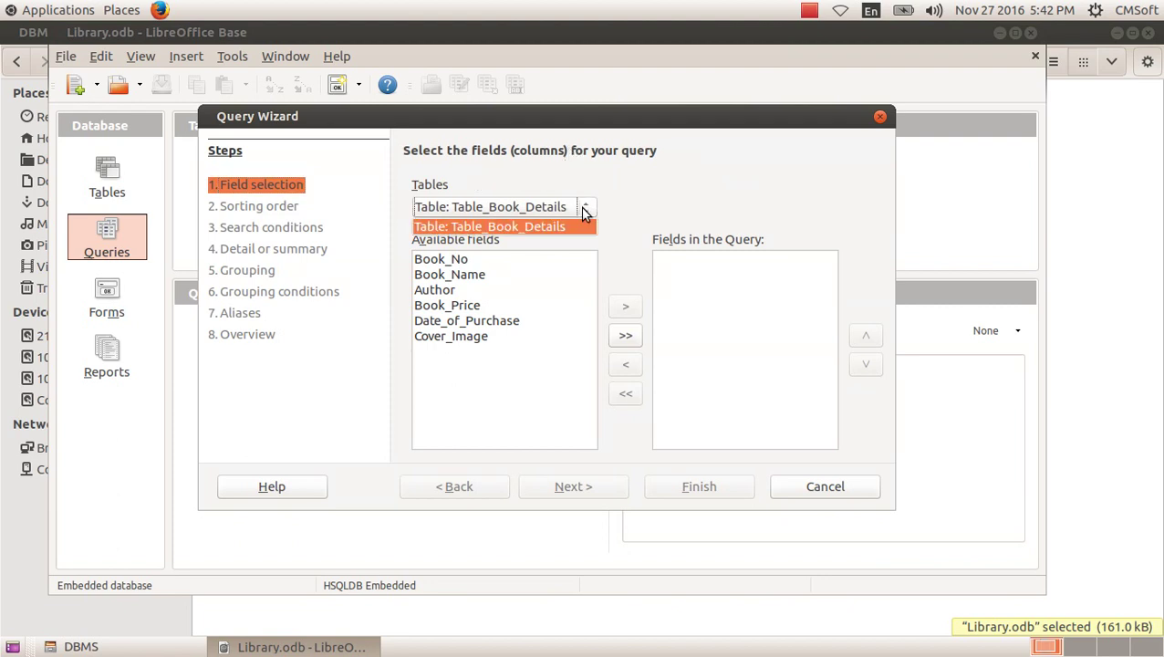
click(565, 228)
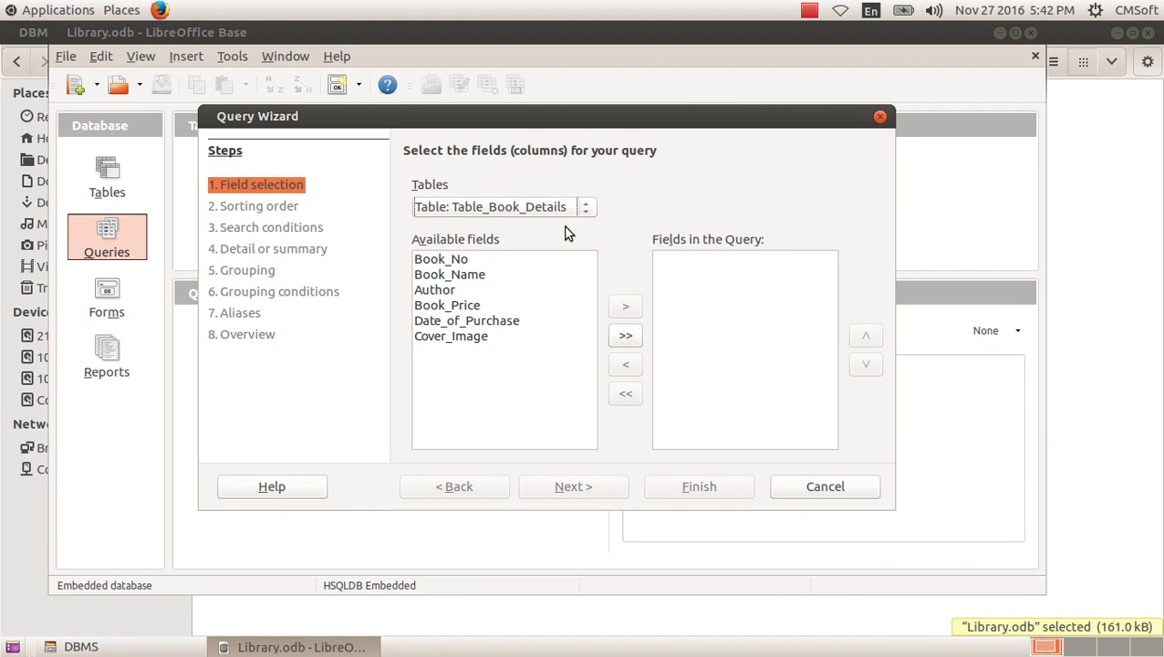
Add the fields Book_No, Book_Name, Author and Date_of_Purchase to the query and proceed to the sorting order
click(543, 260)
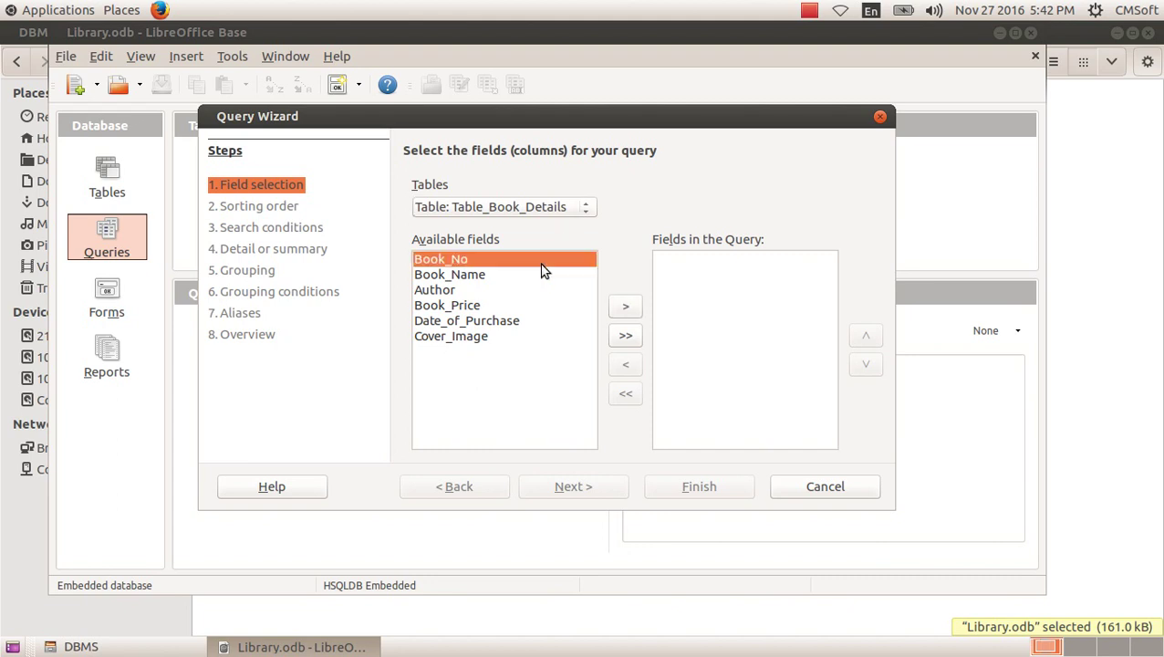
click(621, 310)
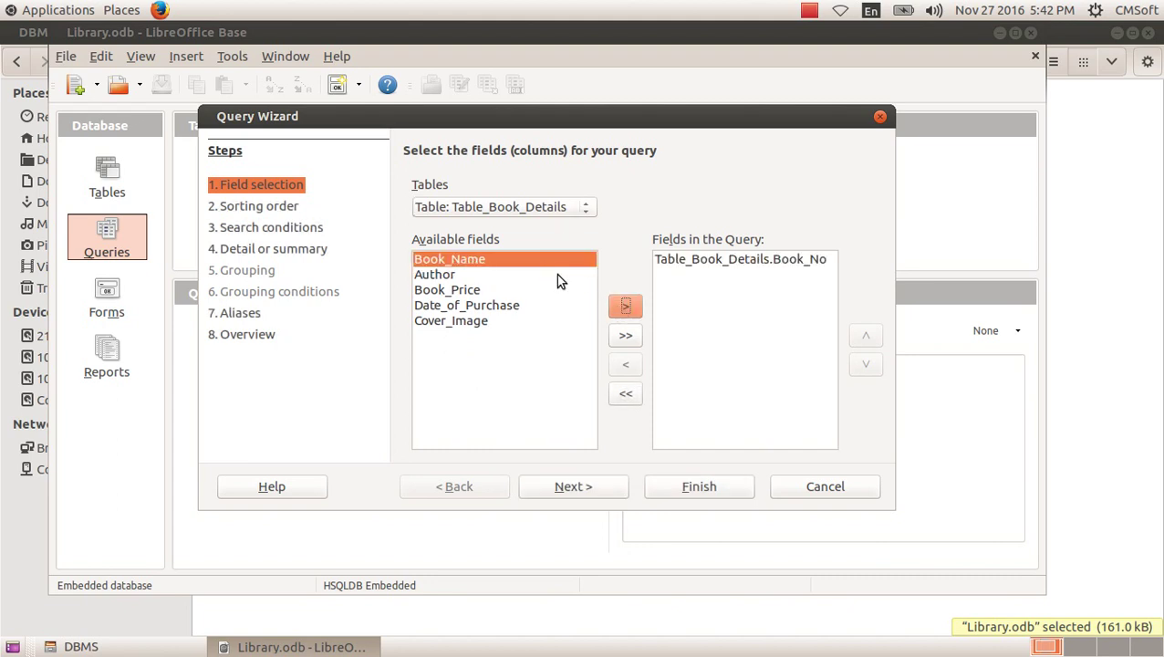
click(625, 310)
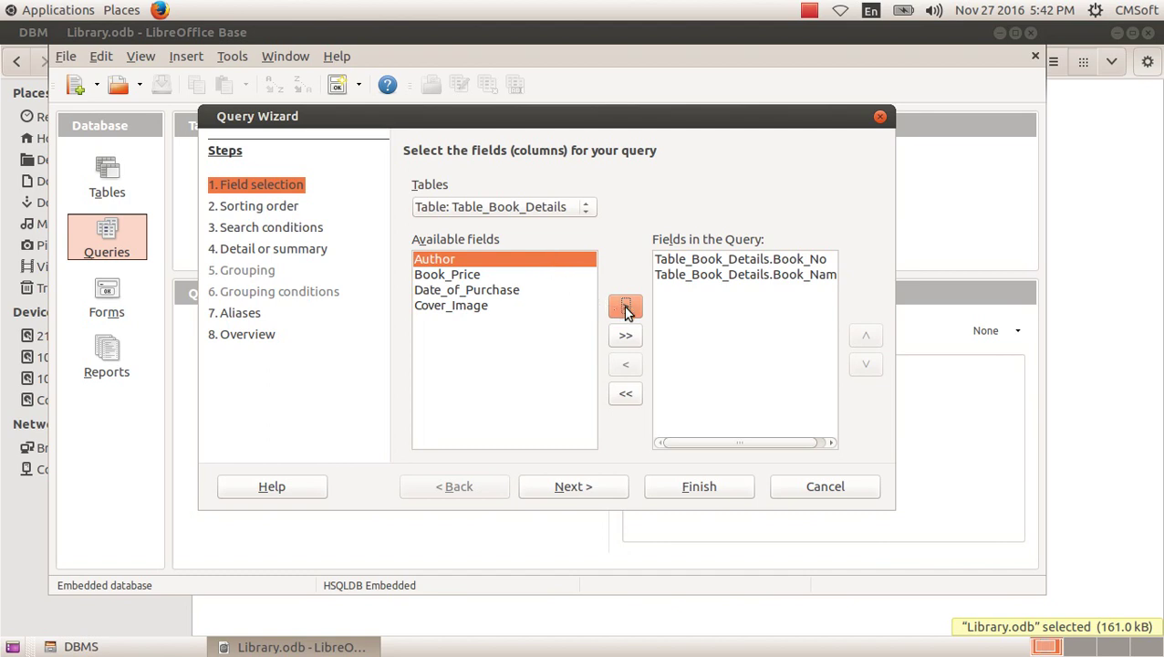
click(627, 310)
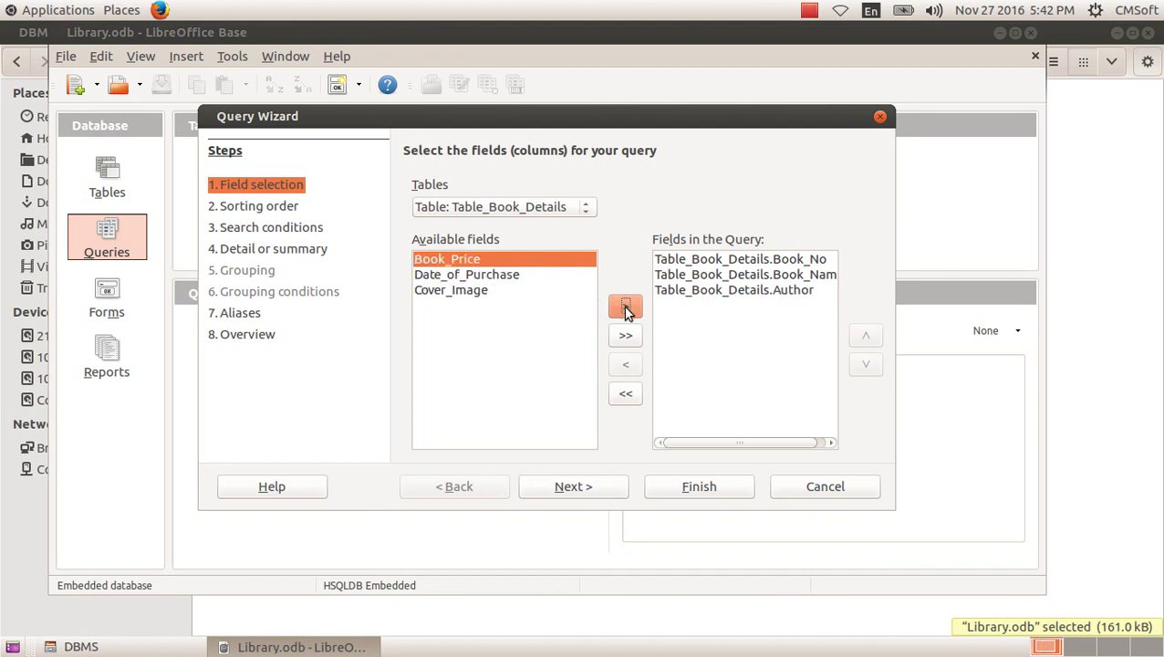
click(557, 273)
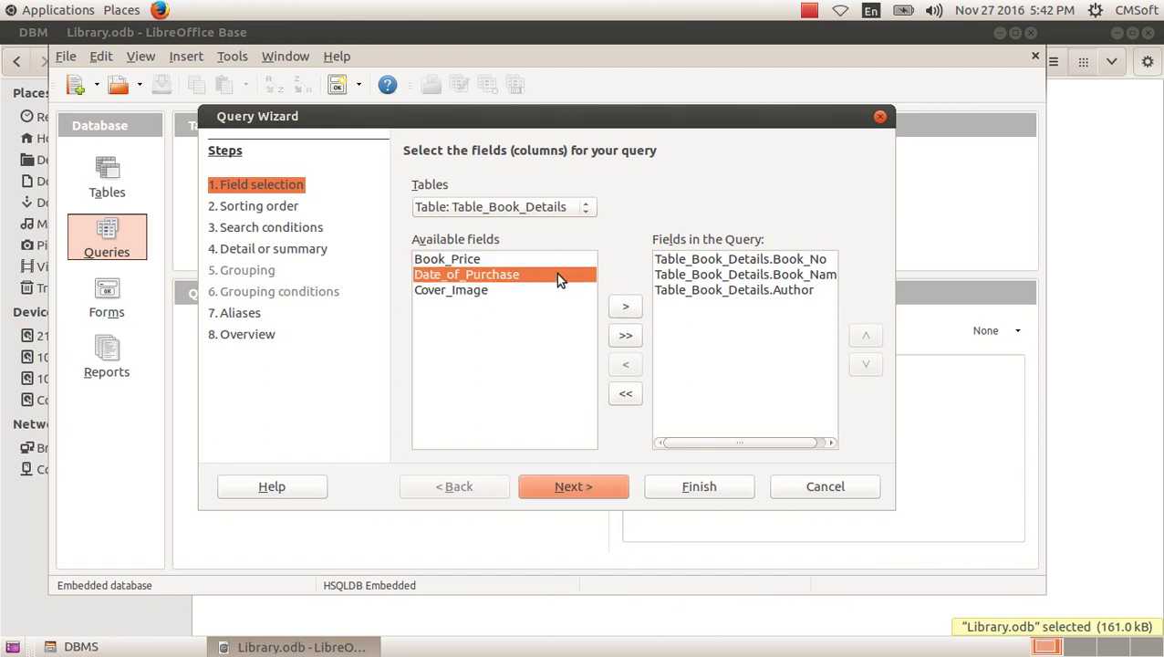
click(626, 310)
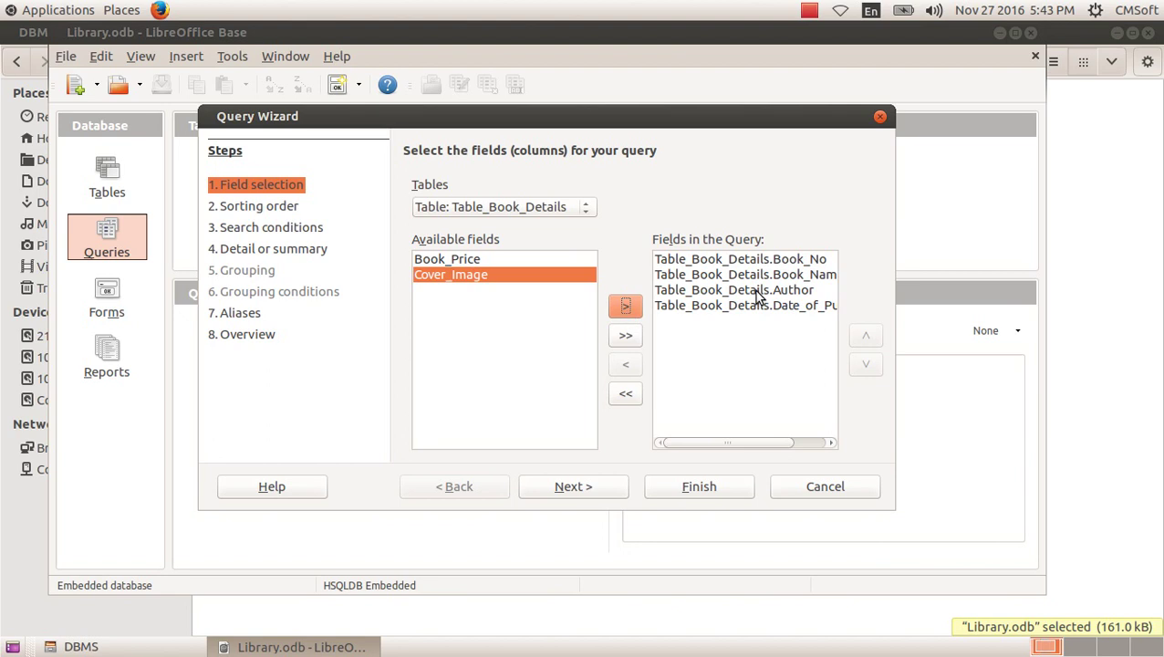
click(572, 488)
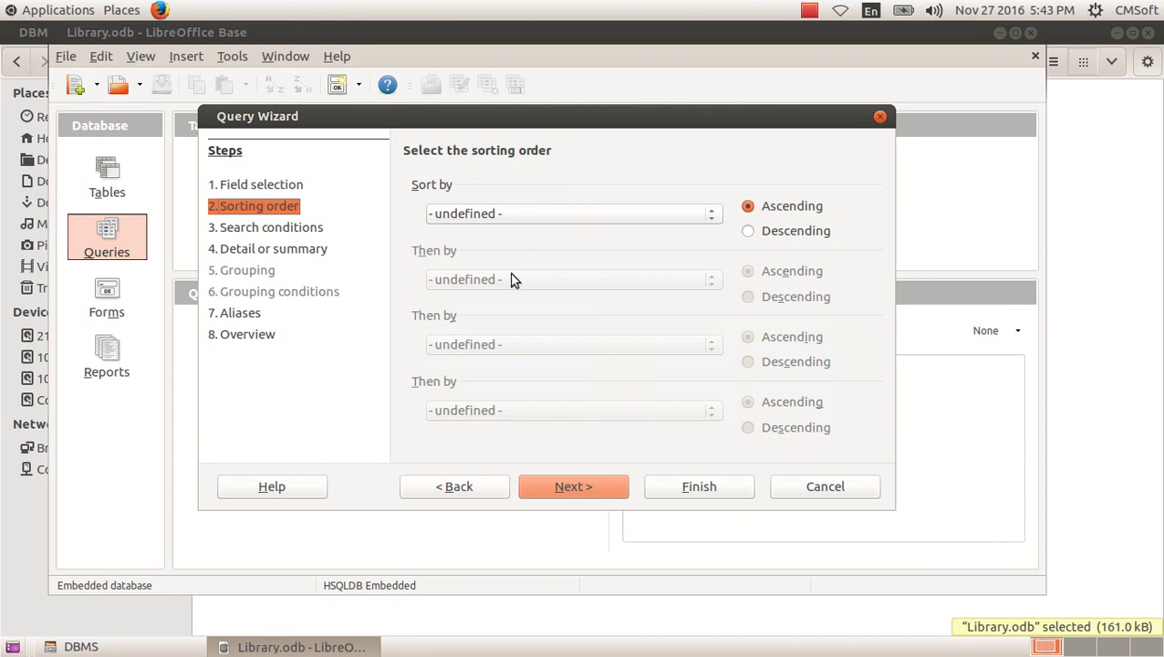
Sort the query by Book_No in ascending order and continue to the search conditions
click(589, 216)
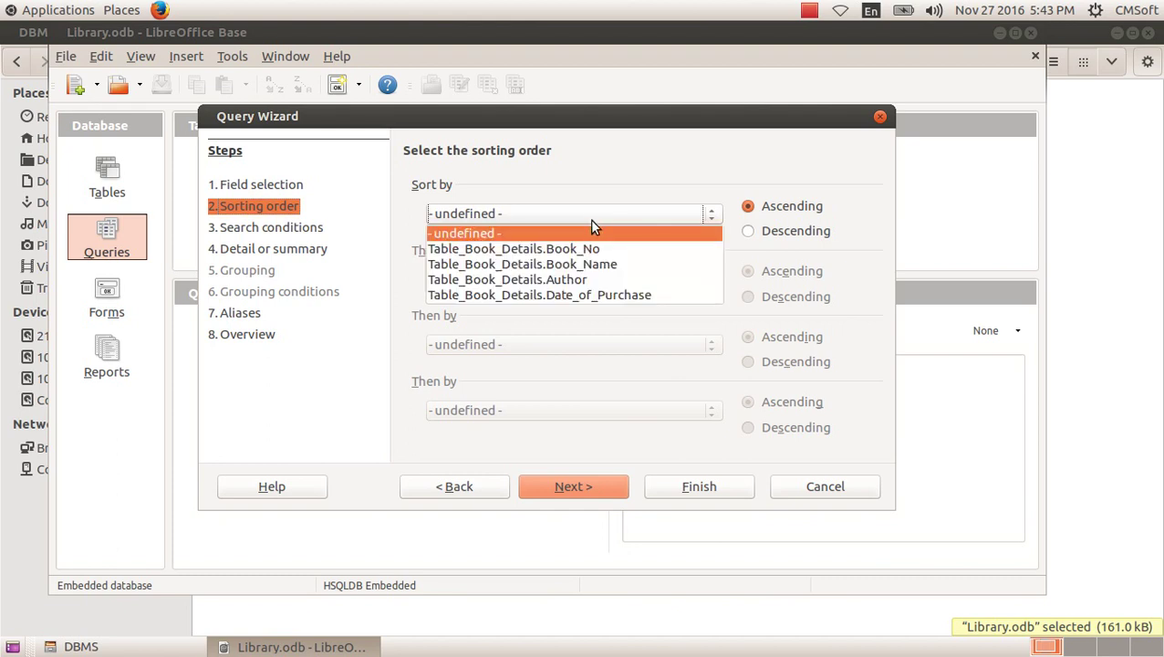
click(599, 249)
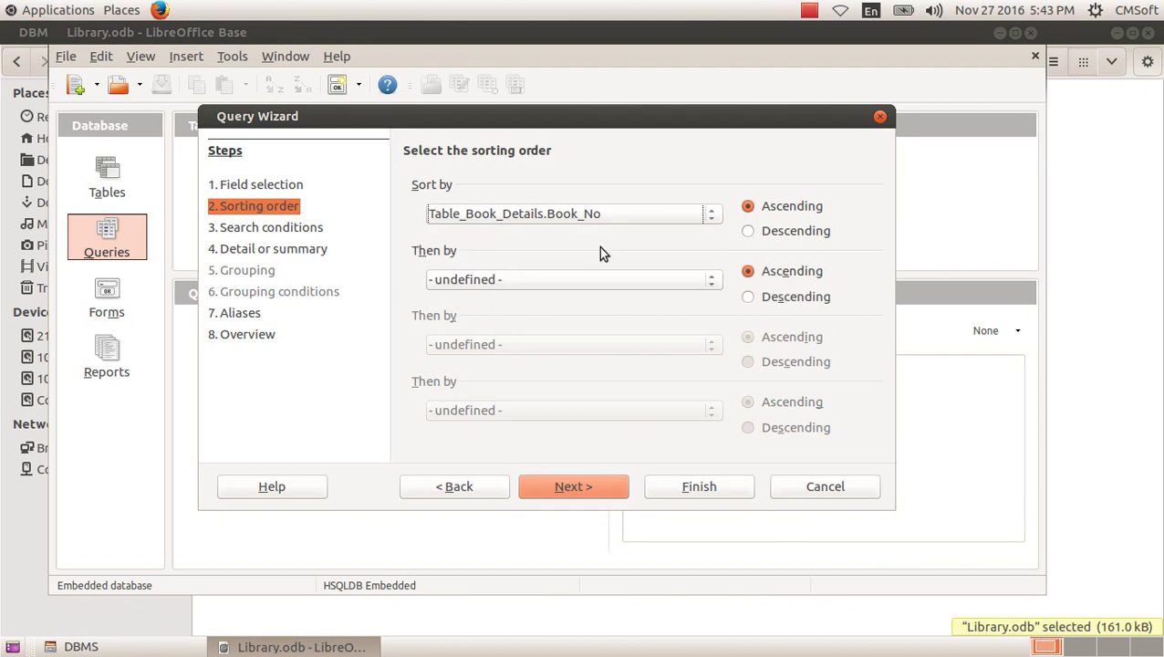
click(584, 488)
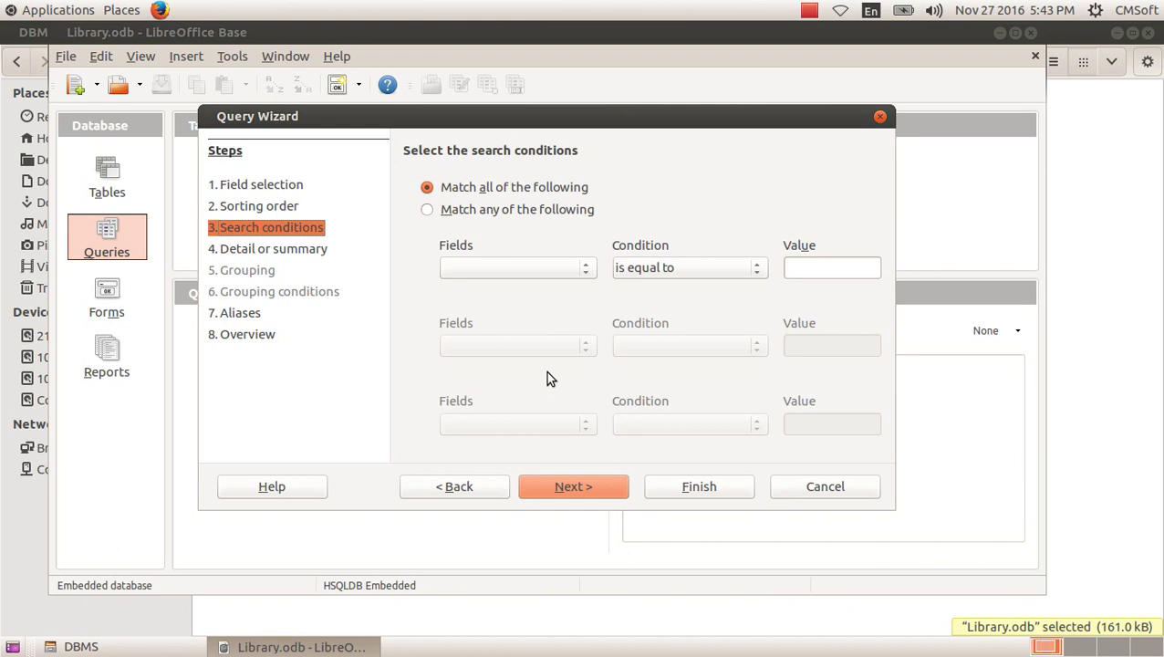
Set the search condition to Author is equal to Chals Dickense and keep the detailed query type
click(532, 272)
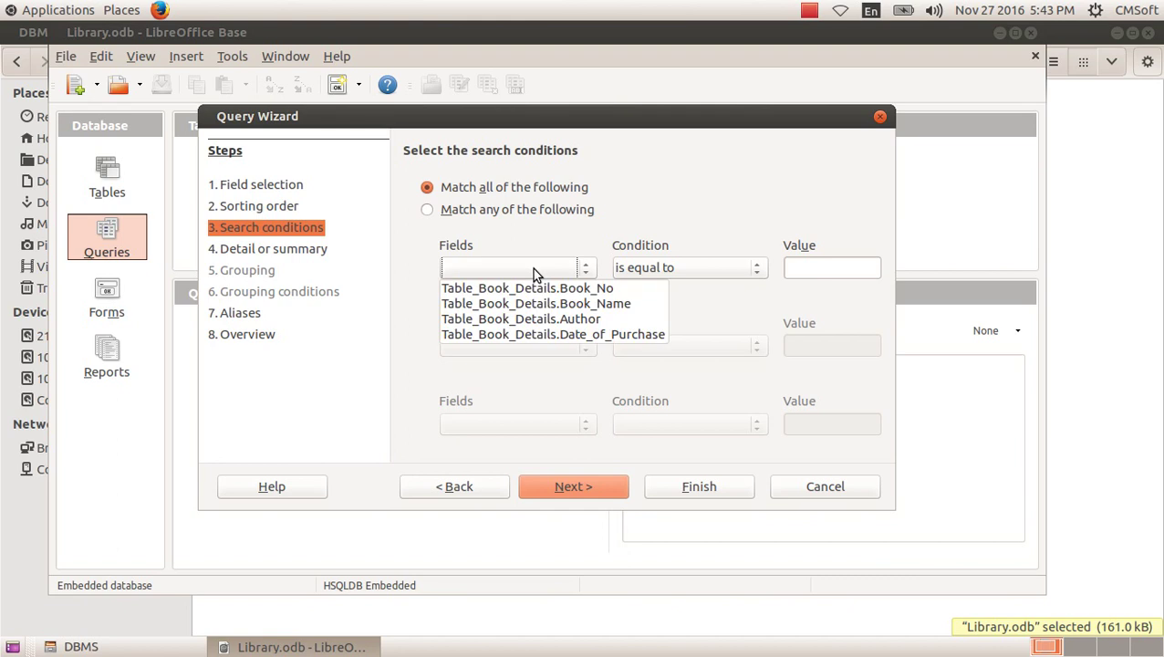
click(559, 320)
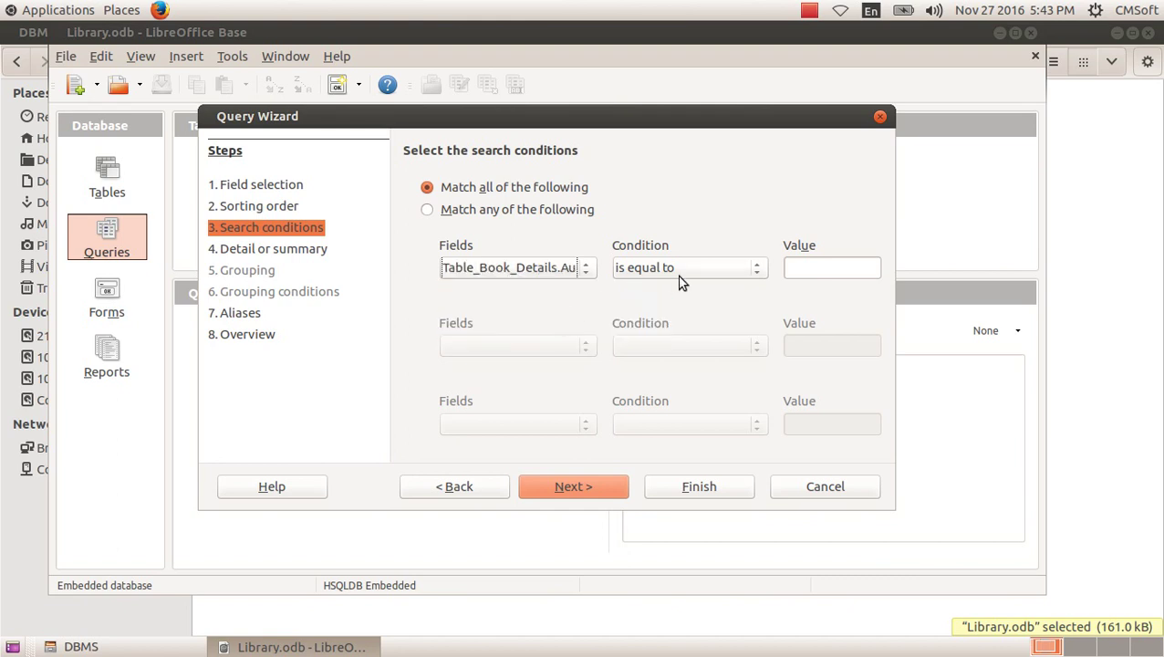
click(798, 268)
text(Chals Dickense)
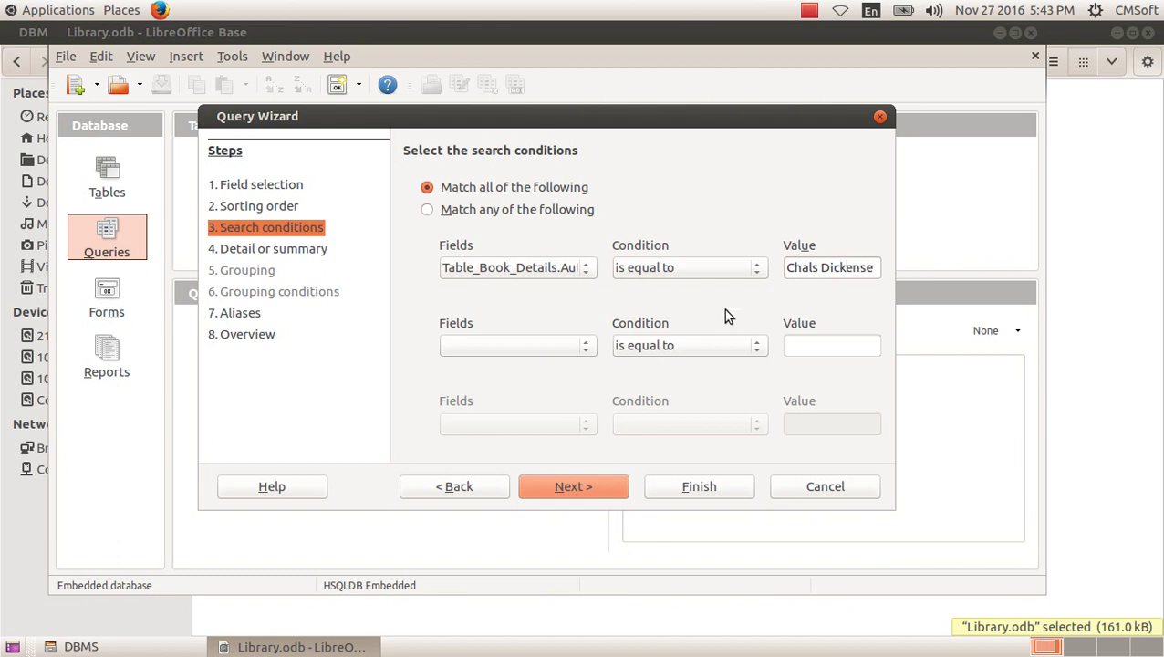
click(560, 493)
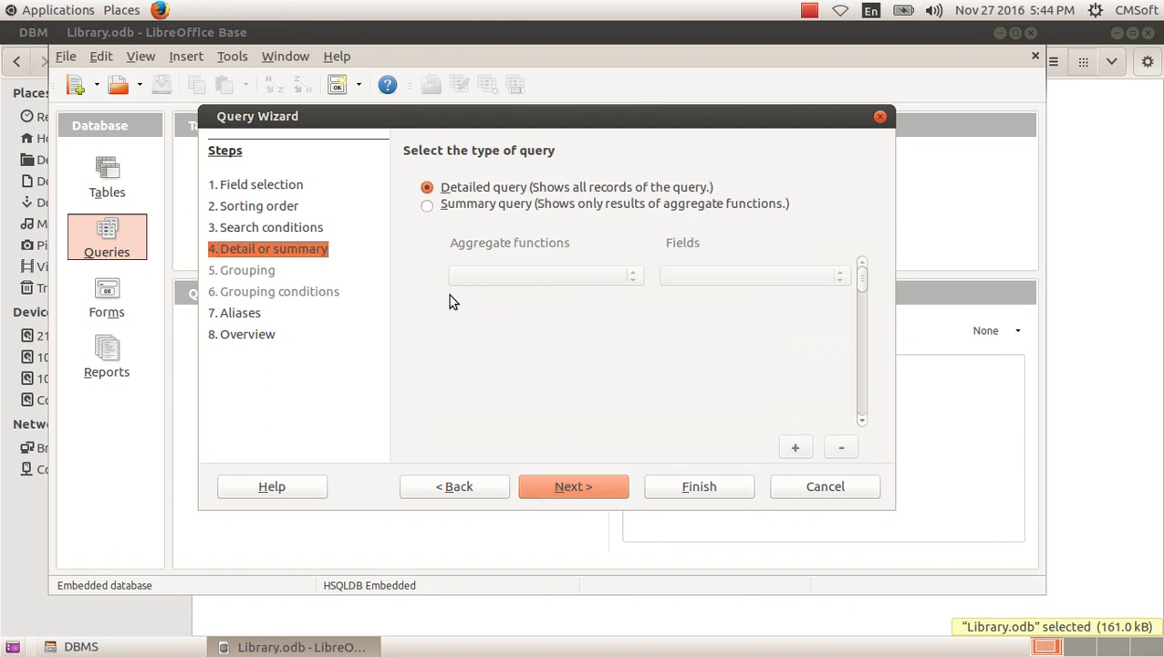
click(570, 488)
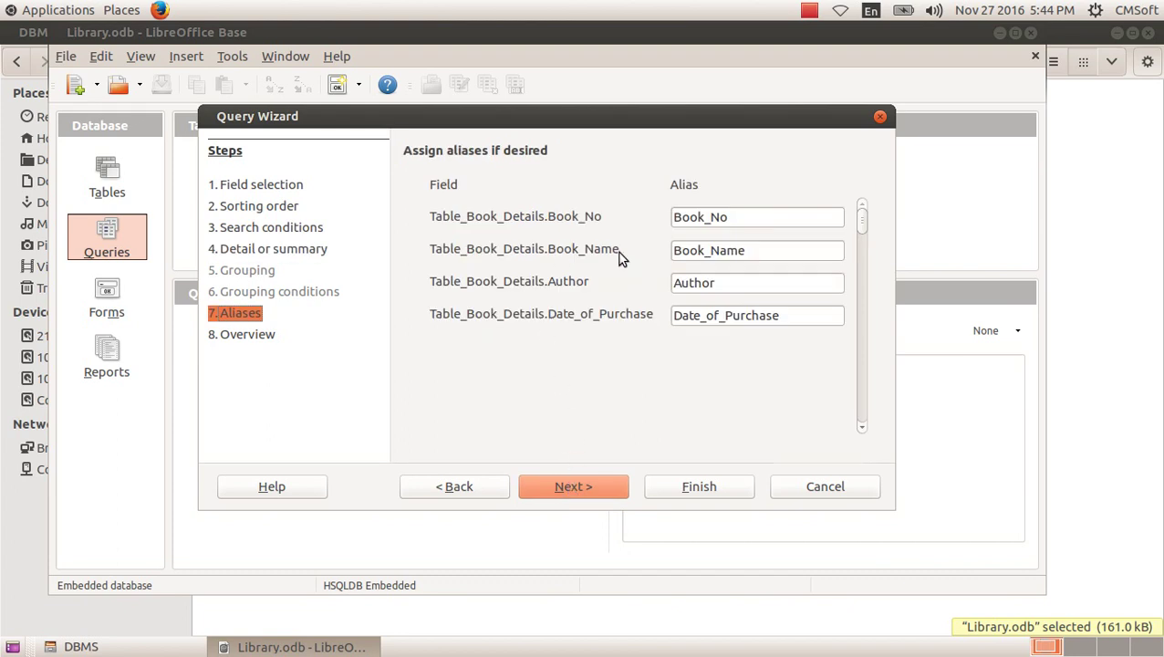
Change the alias of Book_No to "Book No" and of Book_Name to "Name of Book", then proceed to the overview
click(707, 222)
key(BackSpace)
click(772, 250)
drag(772, 250, 713, 256)
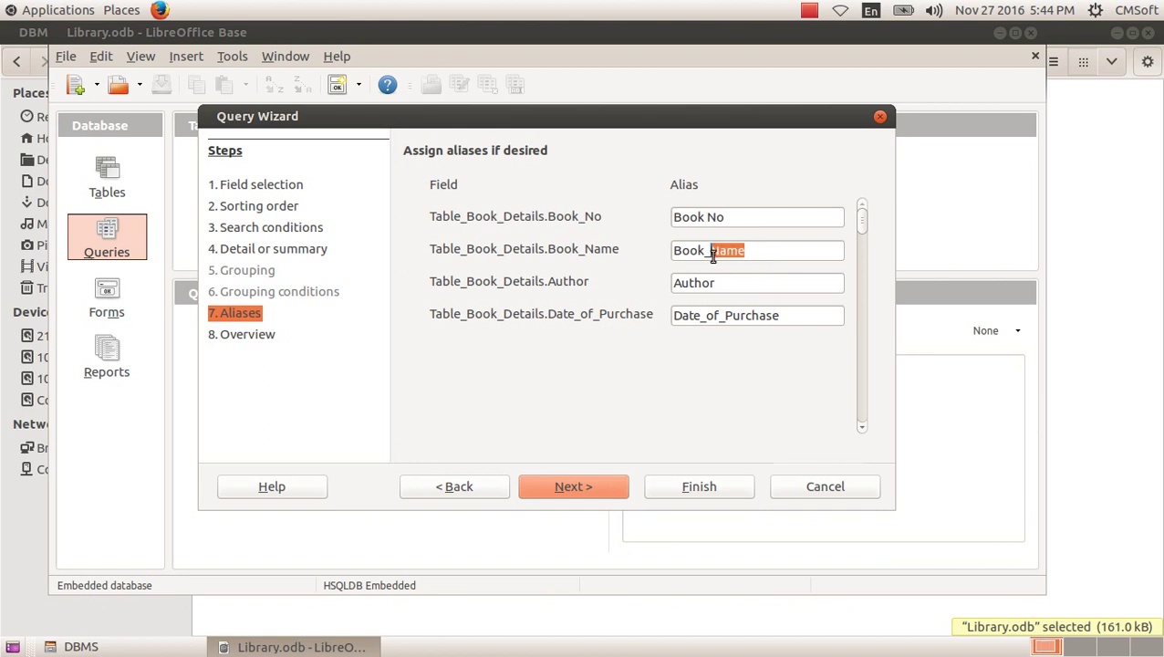
key(ctrl+x)
click(672, 252)
key(ctrl+v)
text(of)
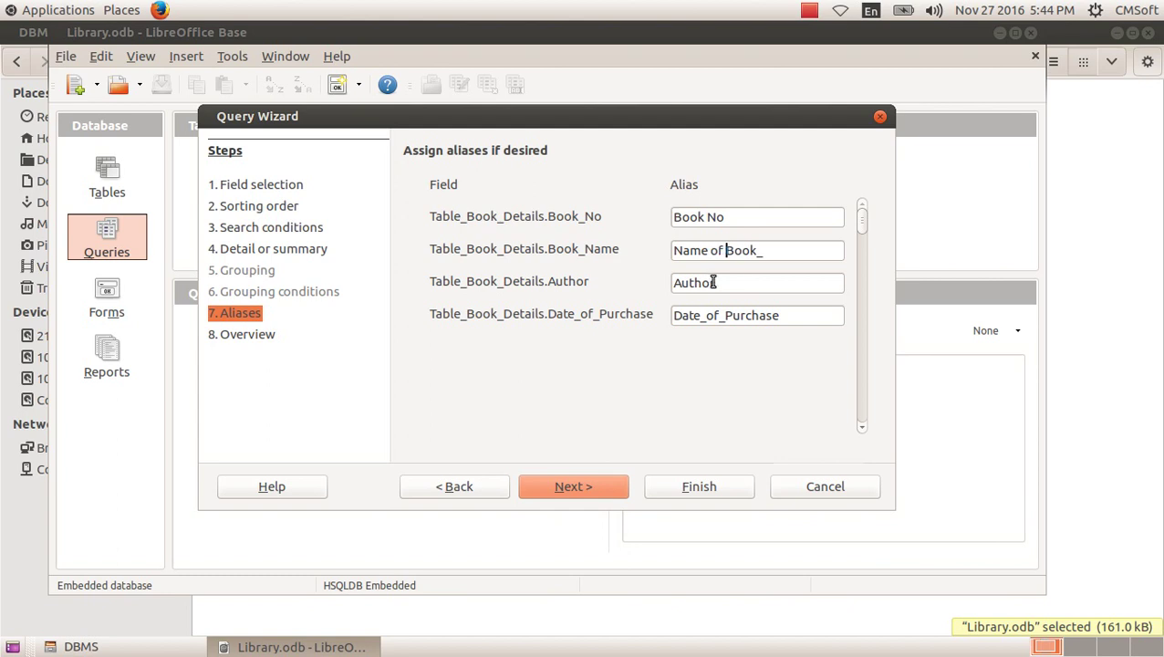
click(796, 254)
key(BackSpace)
click(553, 483)
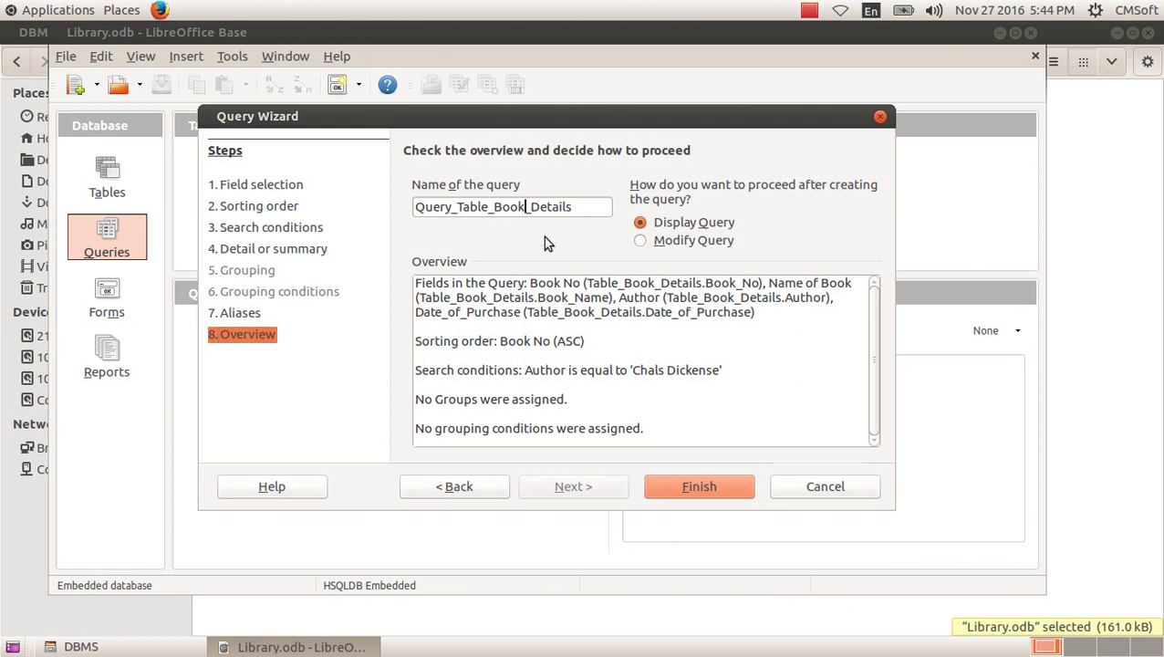
Name the query Query_Chals_Dickense_Details and finish the wizard with the Display Query option
key(BackSpace)
key(BackSpace)
key(BackSpace)
key(BackSpace)
key(BackSpace)
key(BackSpace)
key(BackSpace)
key(BackSpace)
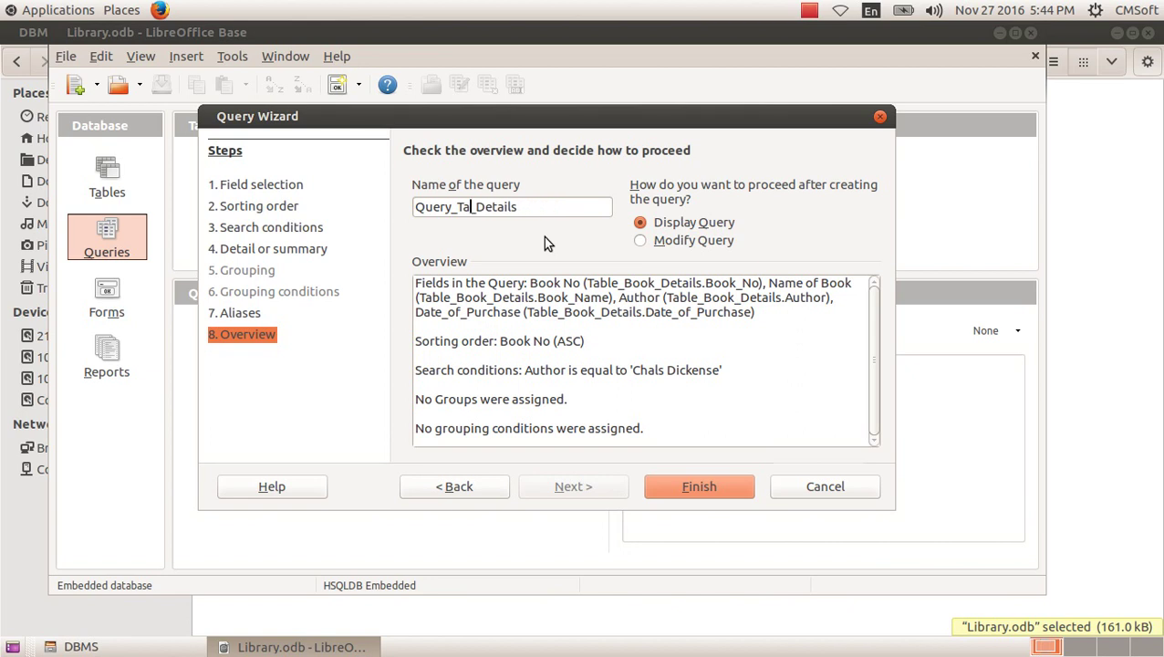
key(BackSpace)
text(Chals)
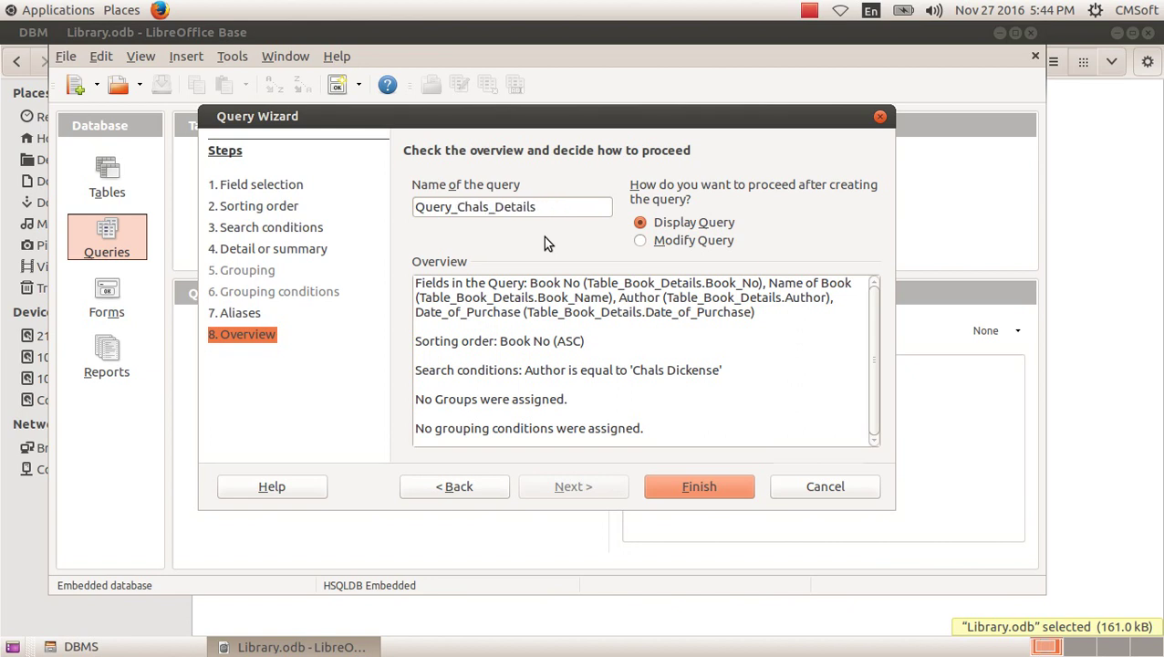
text(_Dickense_D)
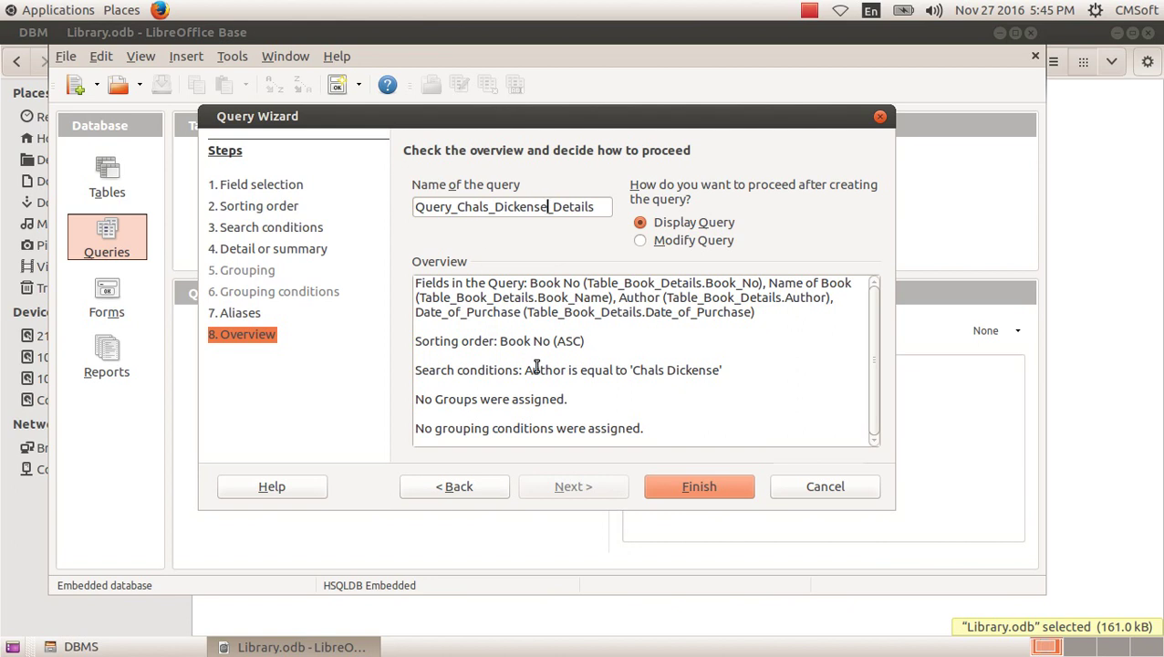
click(678, 494)
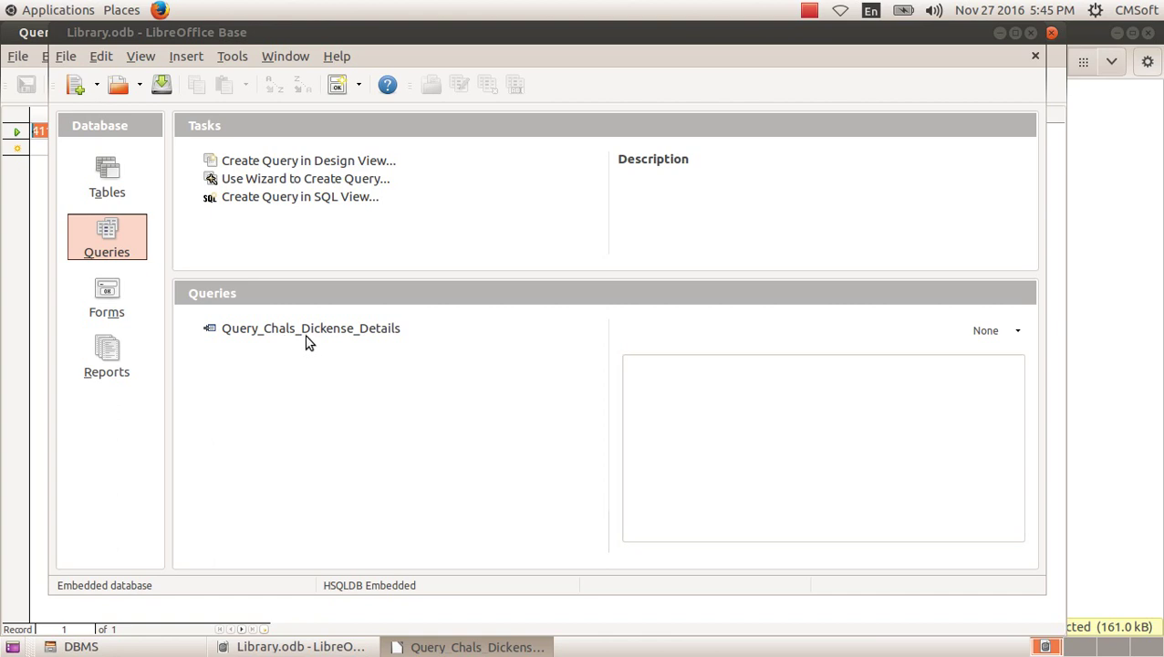
View the records of Query_Chals_Dickense_Details, close the data view and save the Library database
double_click(362, 330)
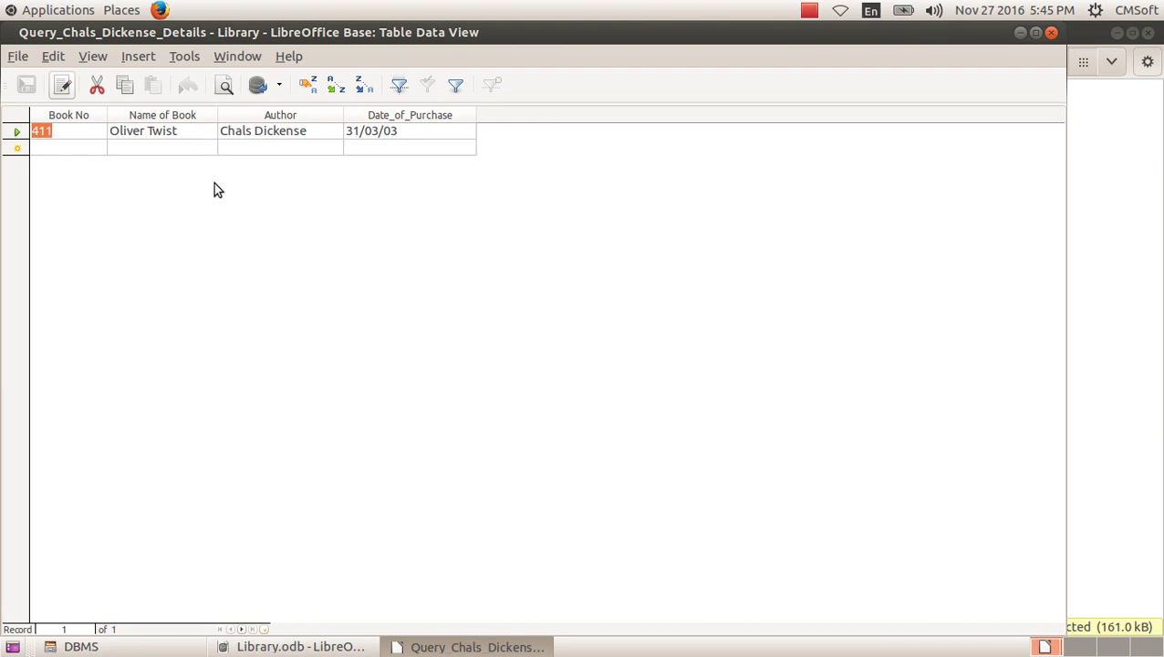
click(1051, 33)
click(164, 86)
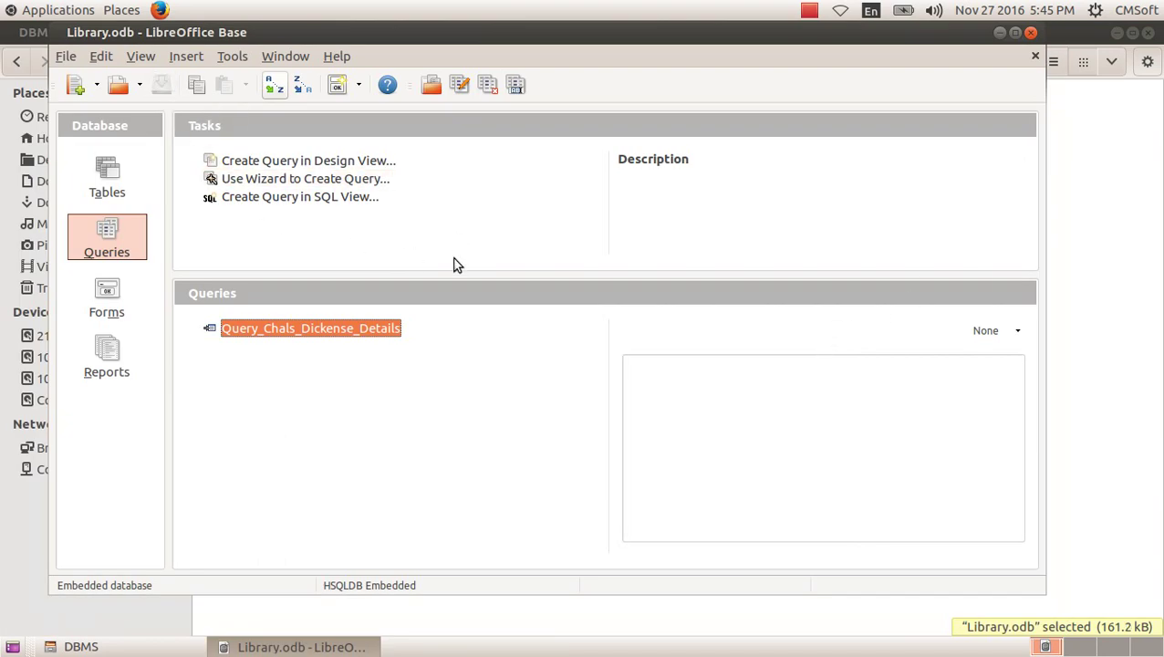